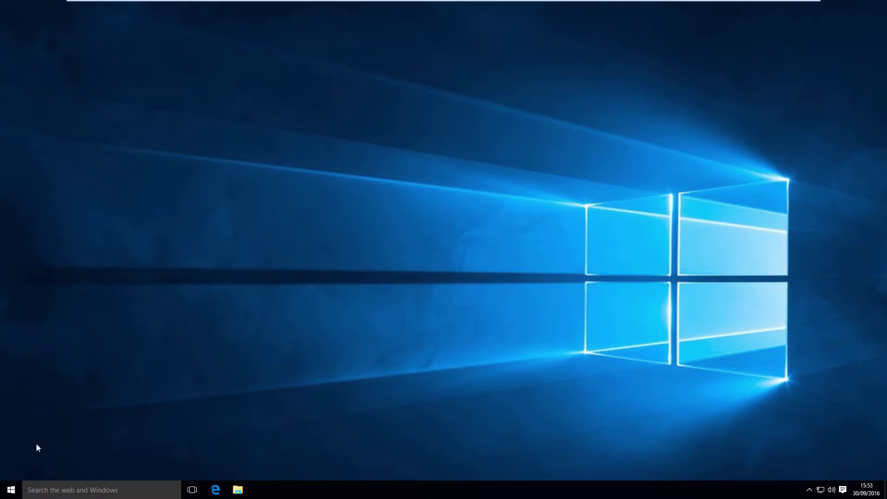
Launch ProStructures V8i and create a project named NewProject with the description New Project
click(11, 490)
click(316, 321)
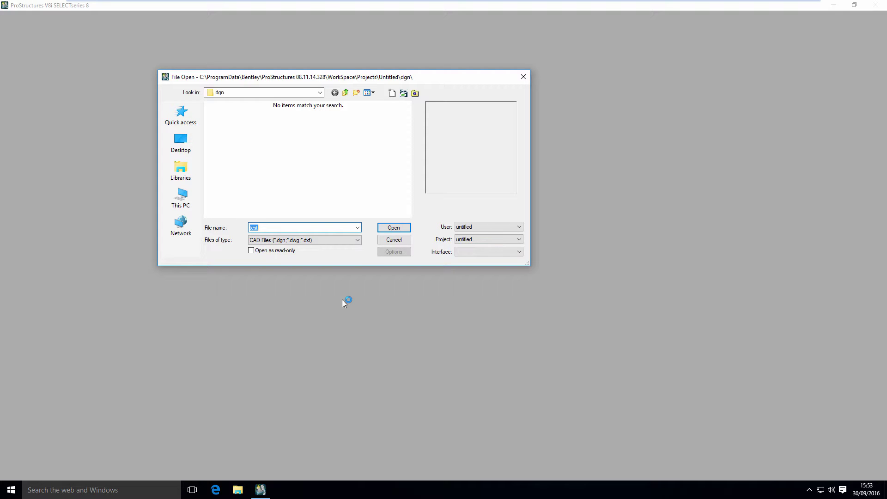
click(467, 241)
click(448, 243)
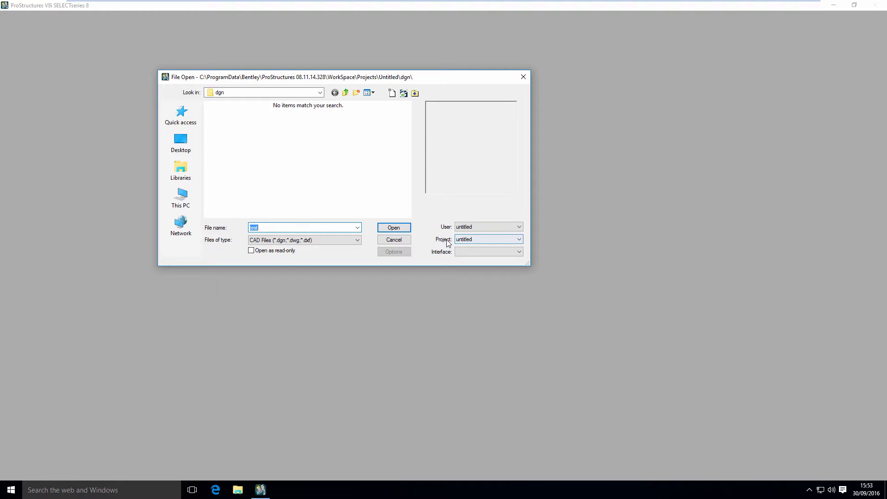
click(519, 240)
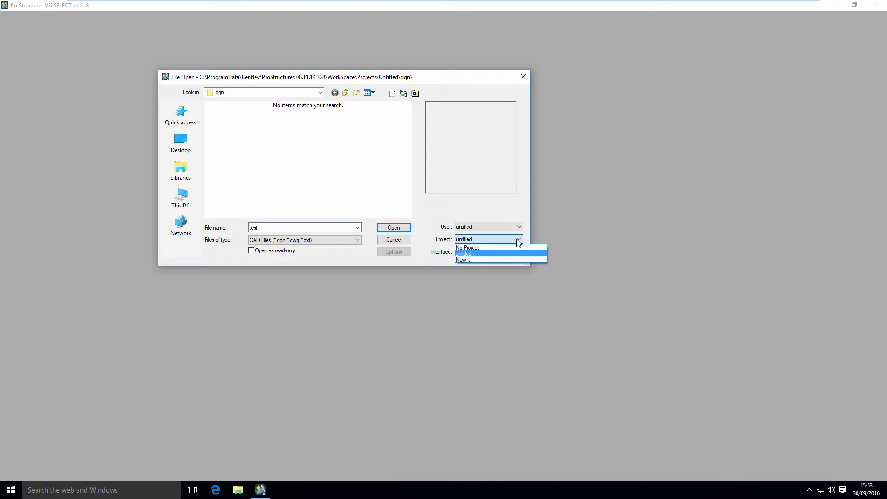
click(464, 260)
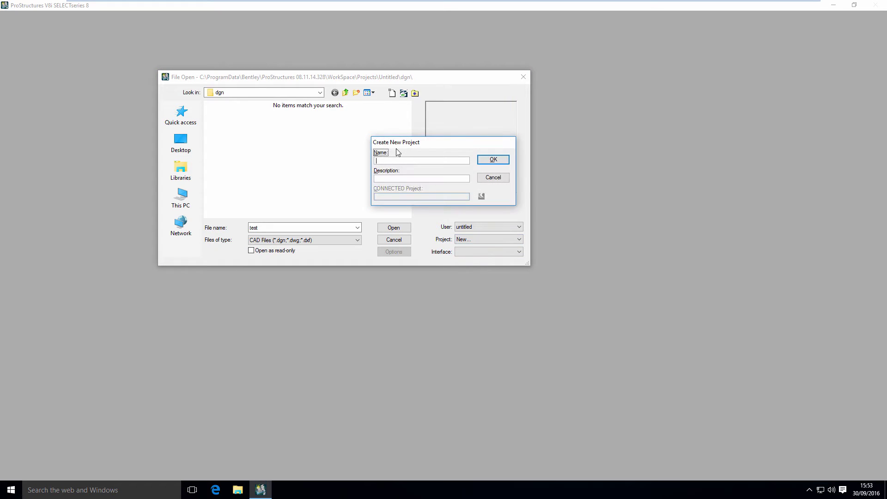
text(S)
key(BackSpace)
text(New Project)
key(Tab)
text(New Project)
click(482, 159)
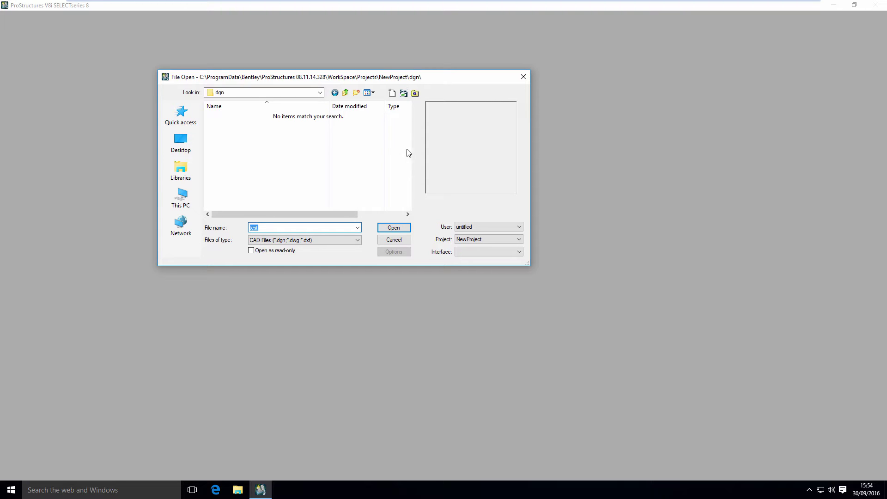
Start a new MicroStation DGN file named Structural Model in the project's dgn folder and check its seed file path
click(393, 97)
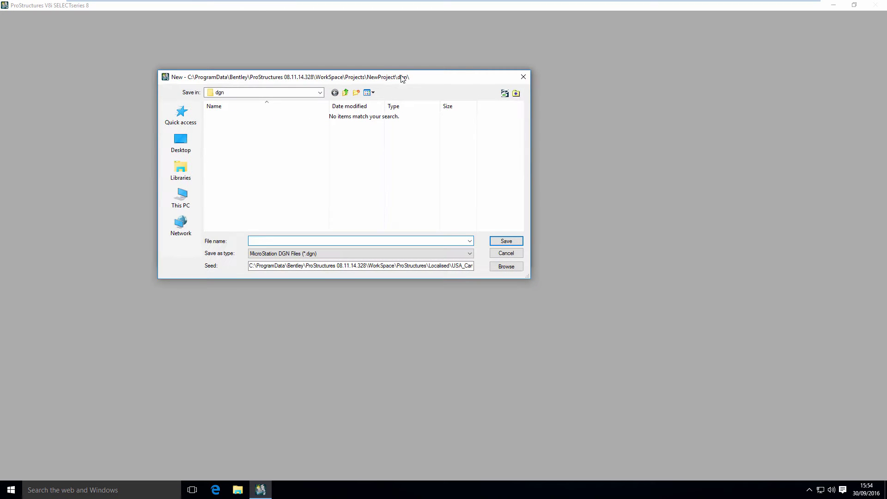
drag(403, 77, 448, 120)
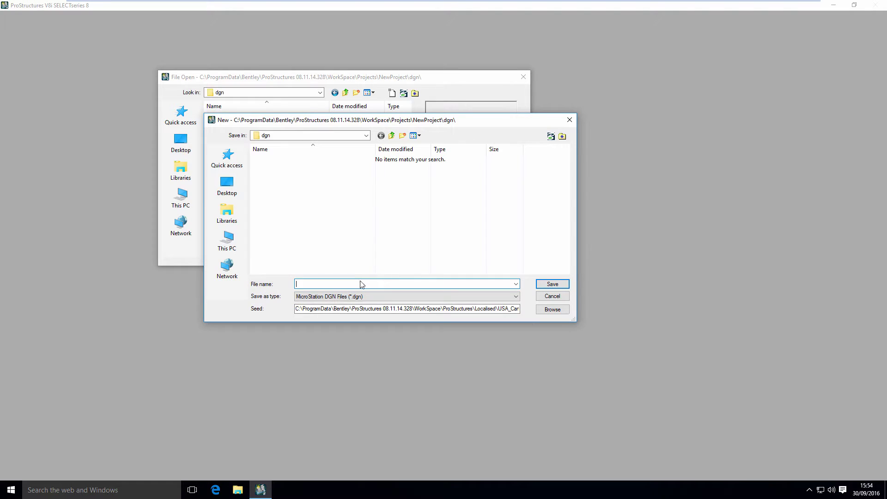
text(Structural Model)
click(480, 309)
drag(480, 308, 521, 313)
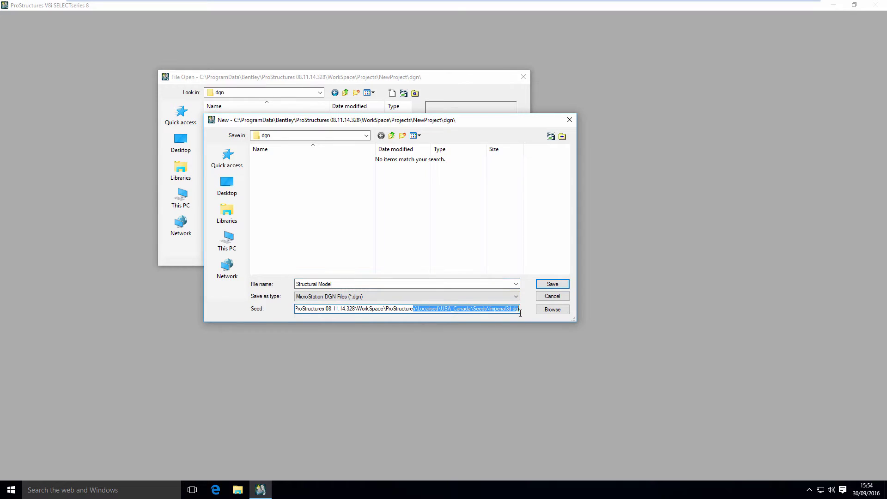
click(419, 309)
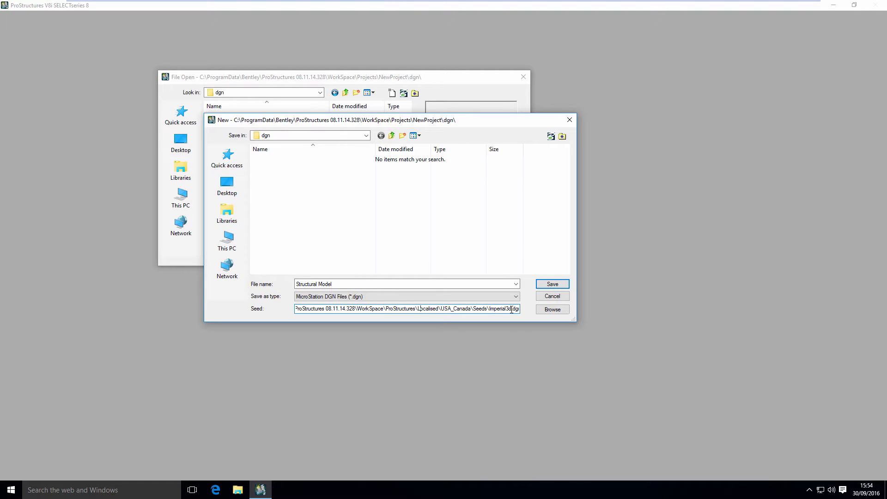
drag(514, 309, 532, 310)
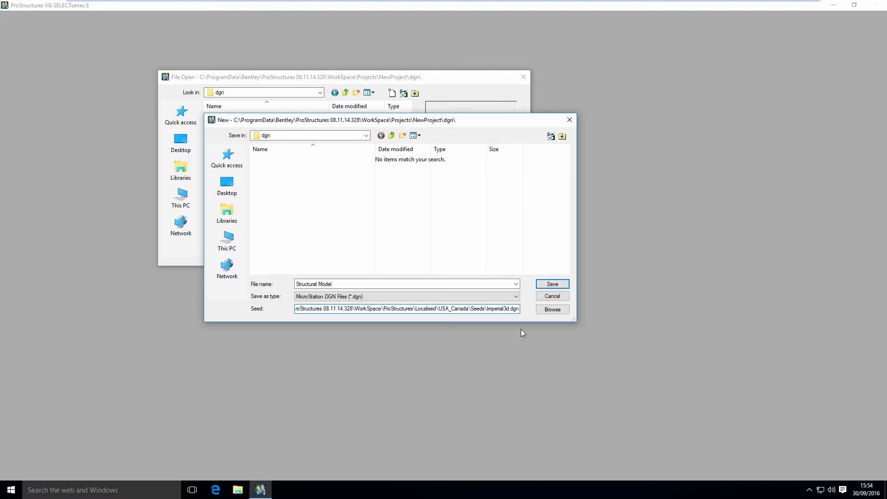
Choose Metric3d from the GreatBritain Seeds folder as the seed file and save the new Structural Model drawing
click(541, 311)
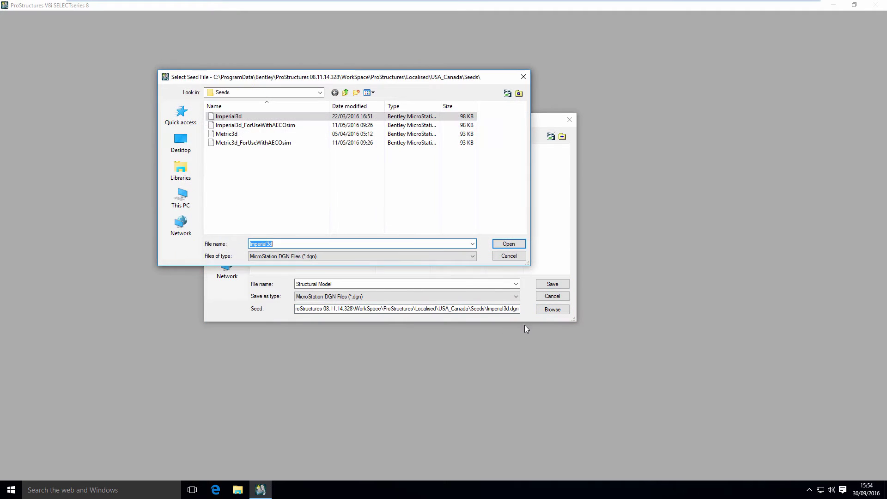
click(346, 93)
click(346, 93)
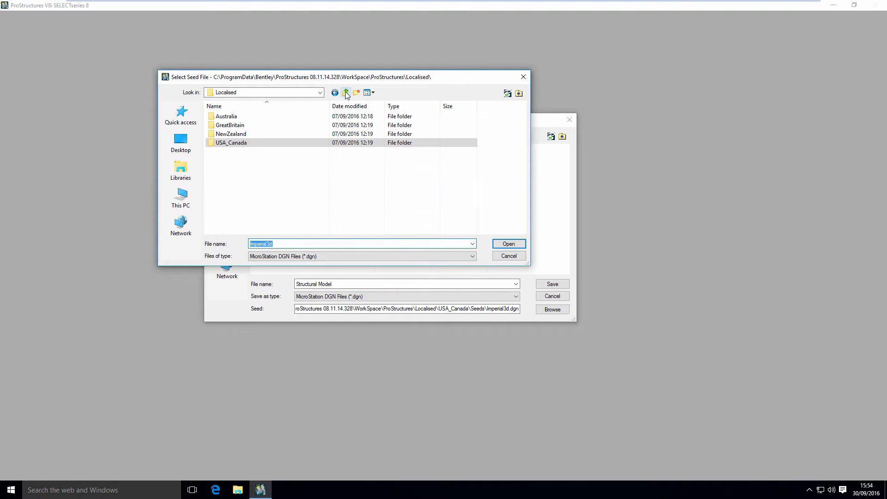
double_click(238, 126)
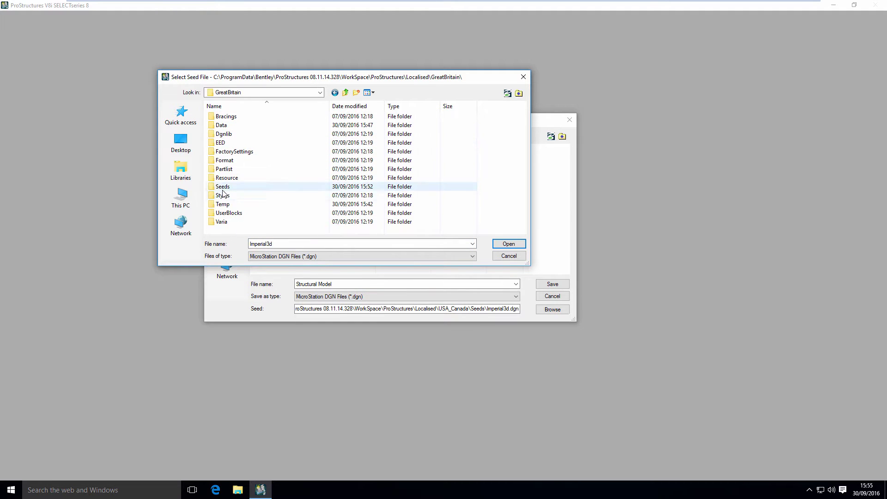
double_click(223, 188)
click(249, 118)
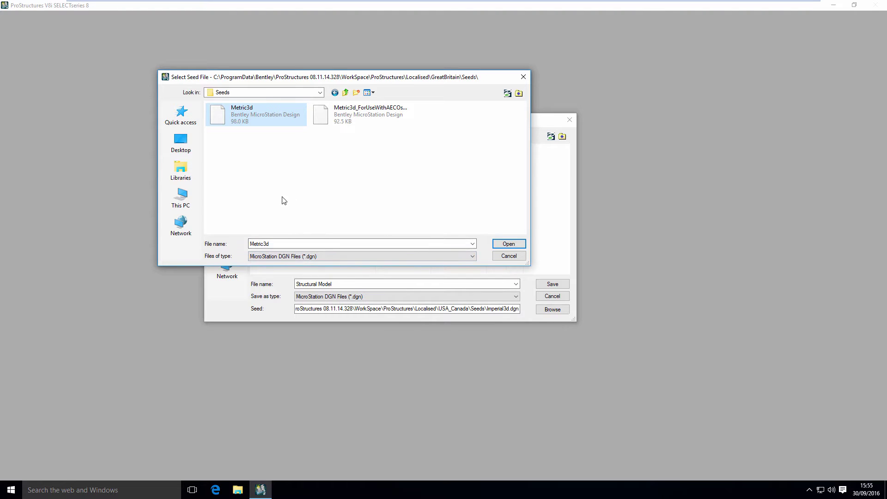
click(495, 243)
drag(433, 308, 543, 317)
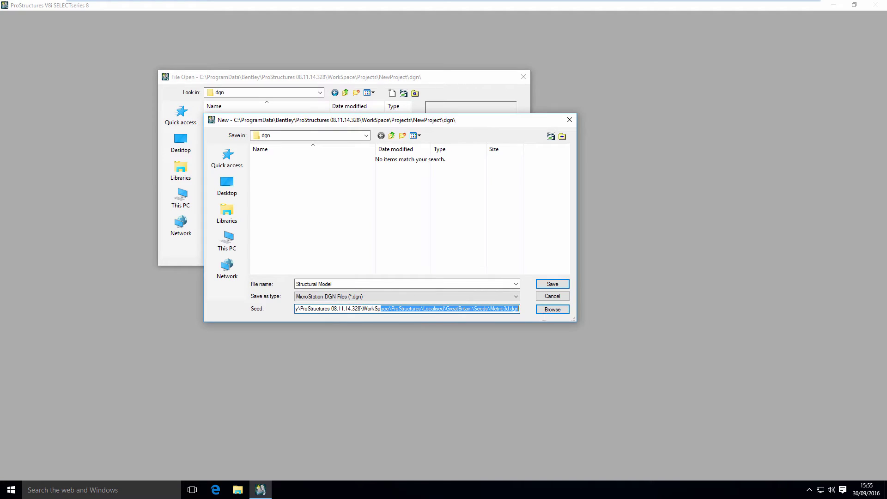
click(333, 283)
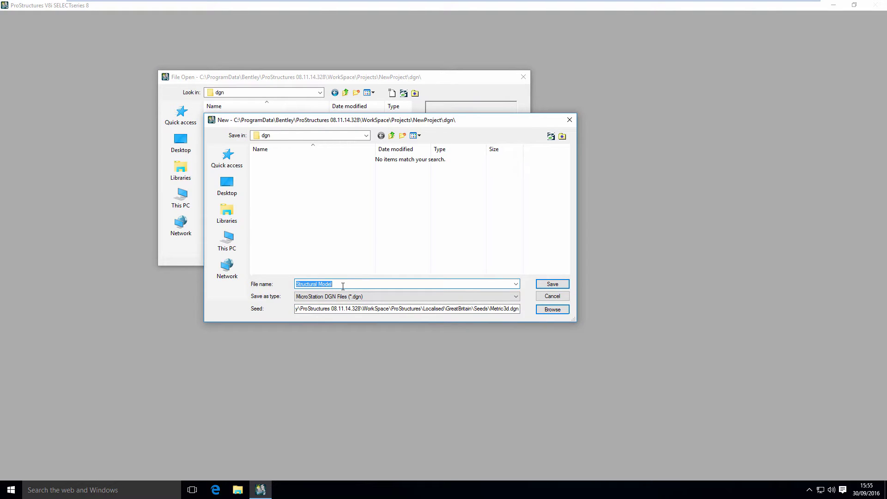
click(548, 286)
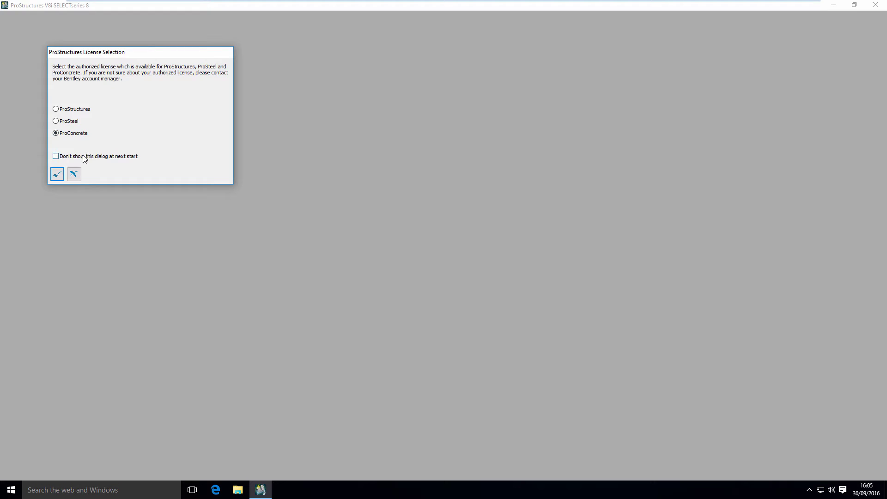
Accept the ProConcrete license with its selection dialog suppressed at next start, and dismiss the RSS Reader
click(56, 157)
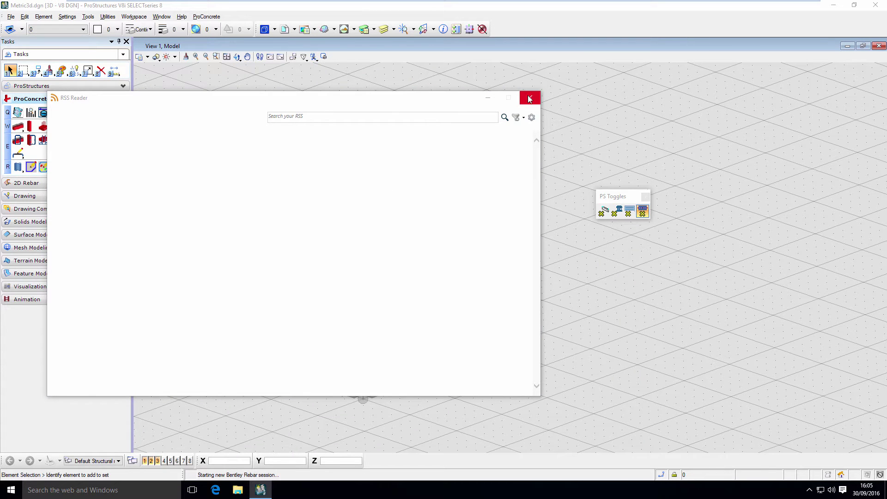
click(529, 98)
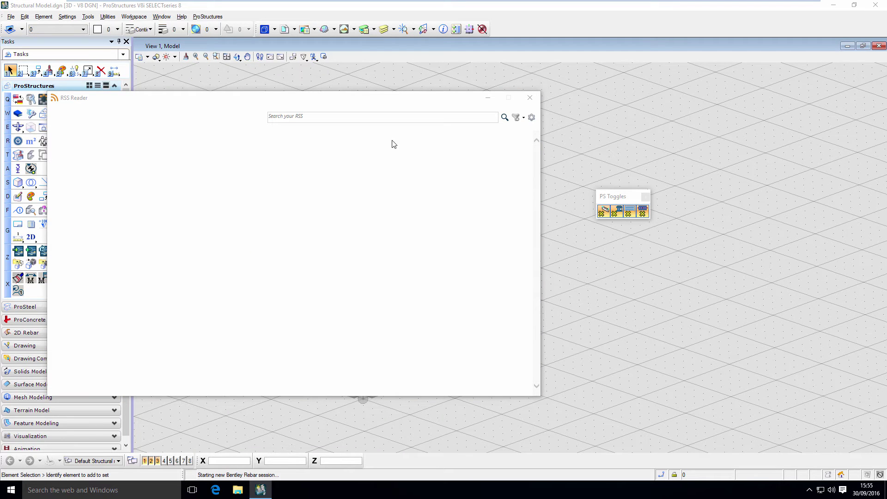
click(530, 98)
Change the ProStructures localization to GreatBritain and acknowledge the restart notice
click(114, 85)
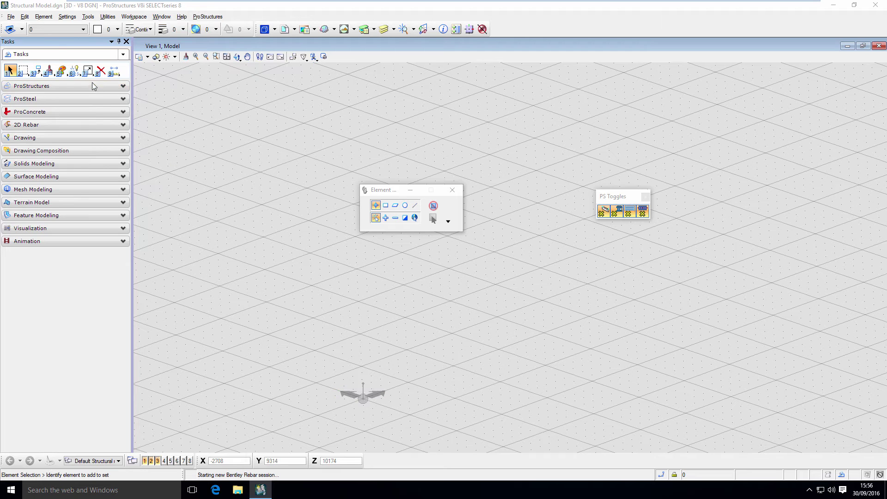
click(35, 85)
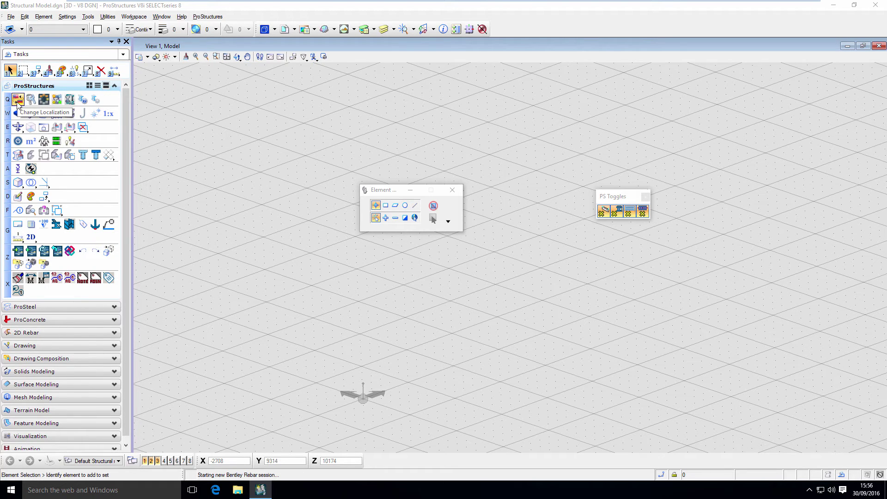
click(17, 100)
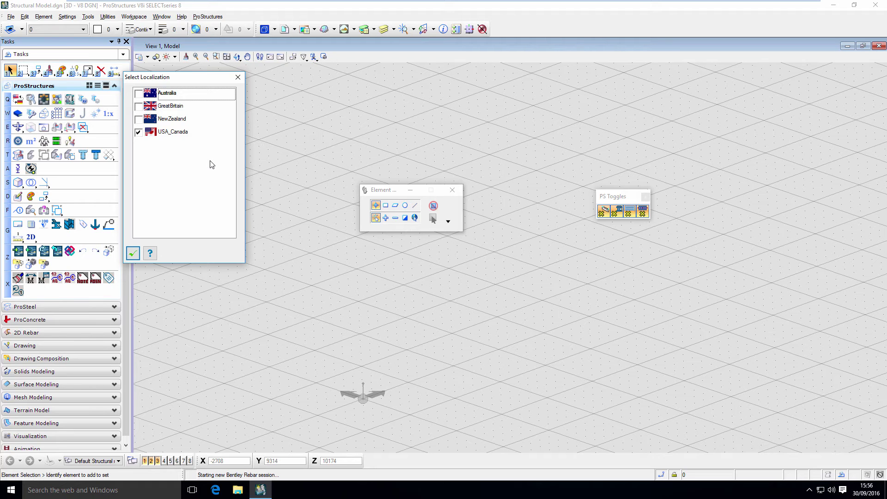
click(139, 107)
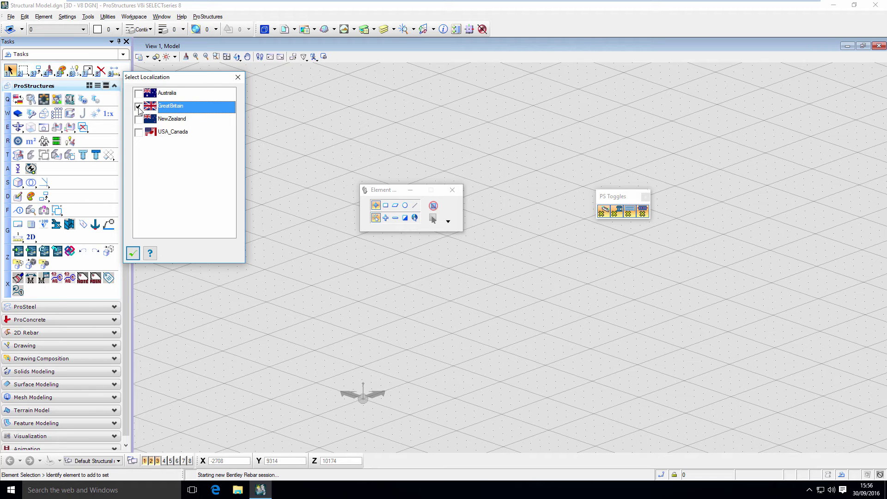
click(134, 257)
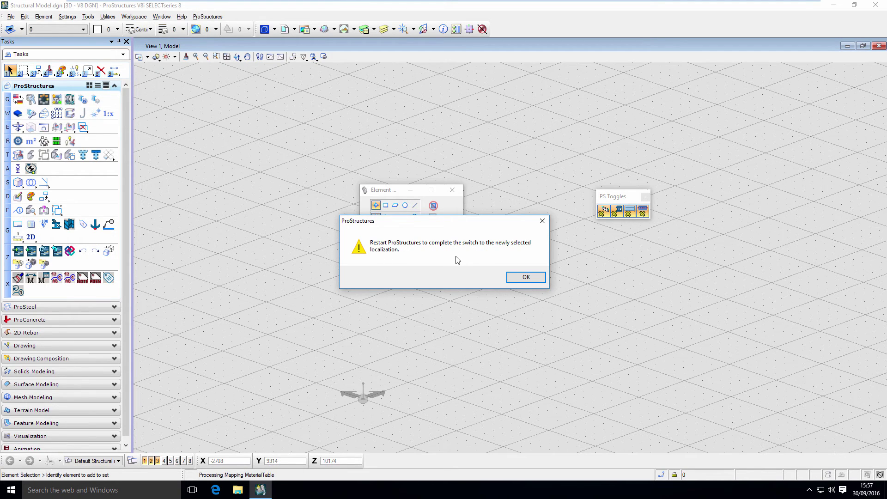
click(514, 279)
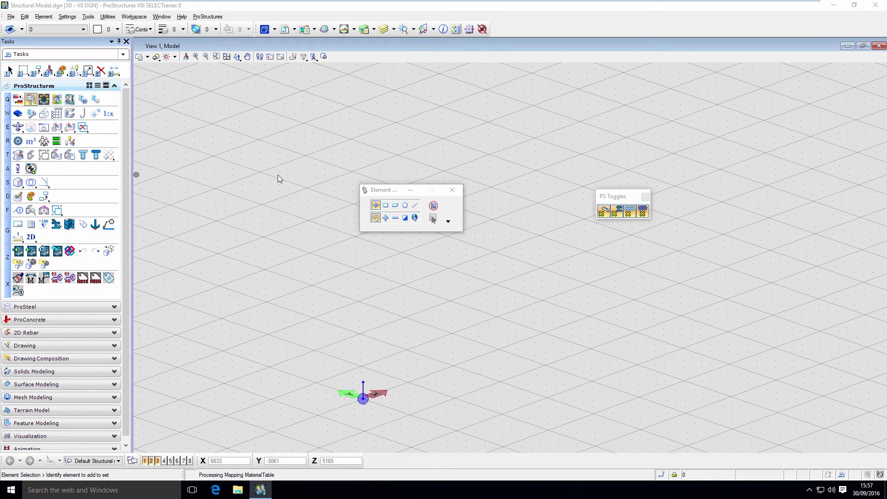
Restart ProStructures with the Structural Model file and dismiss the RSS Reader
click(875, 5)
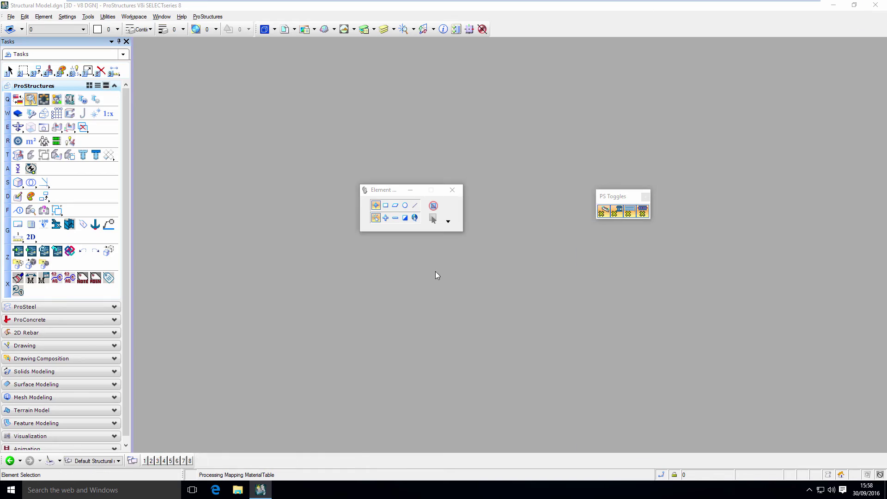
click(11, 490)
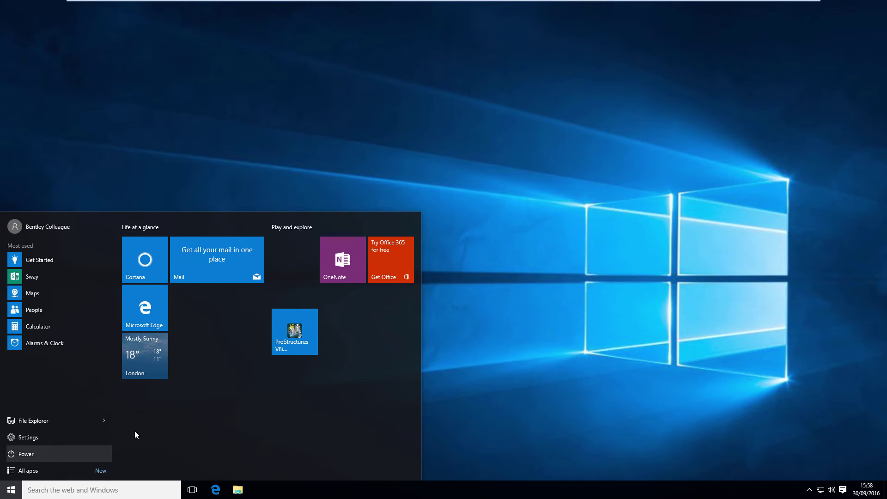
click(299, 334)
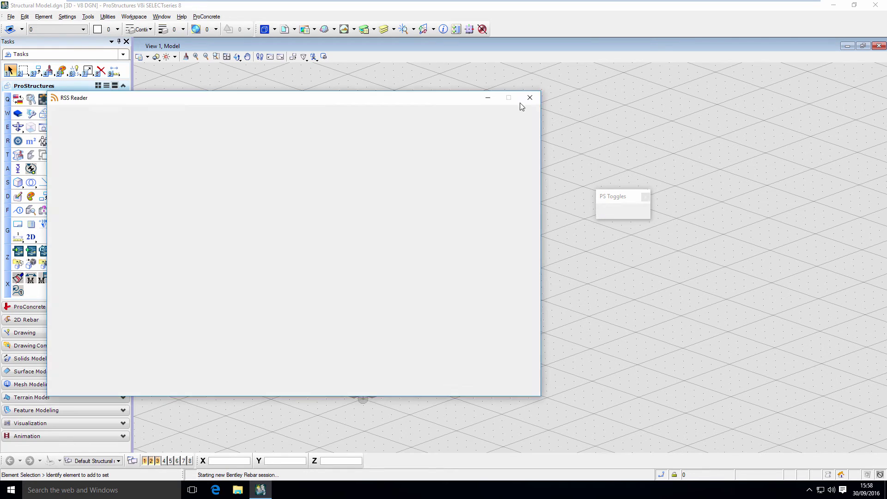
click(530, 98)
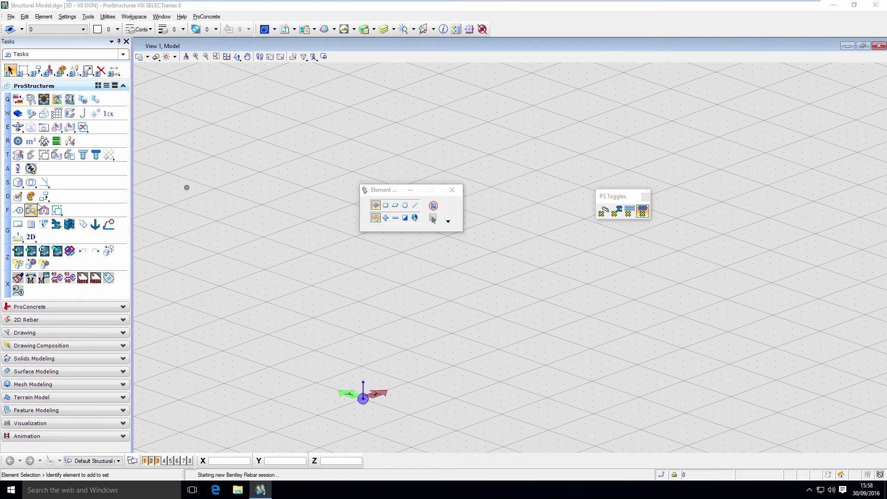
Set BS8666_2000 as the current rebar code in the ProConcrete Codes Manager and accept the change
click(17, 308)
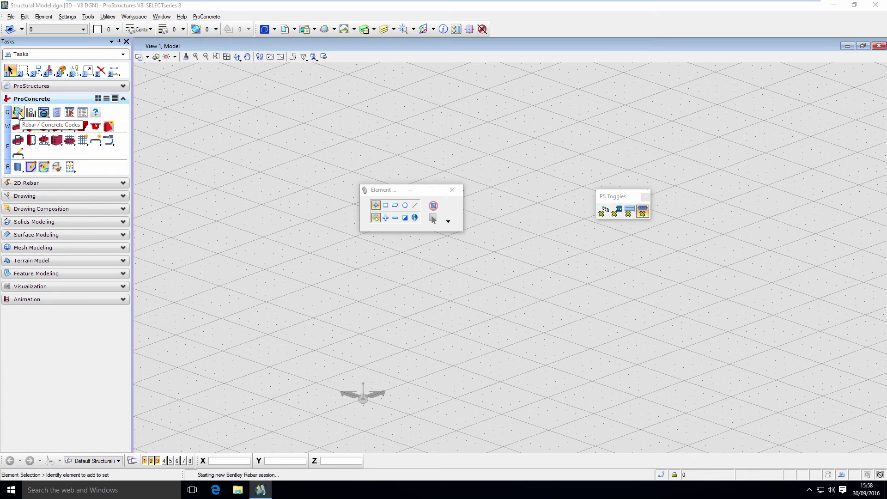
click(18, 112)
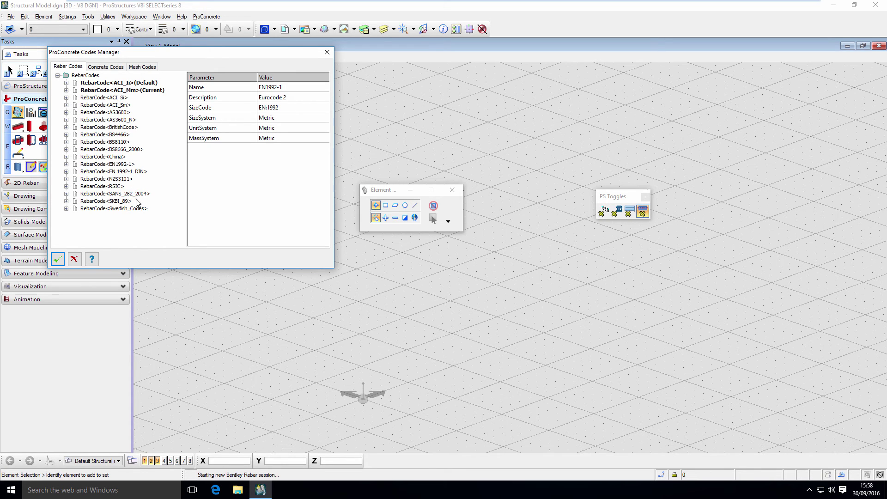
click(130, 150)
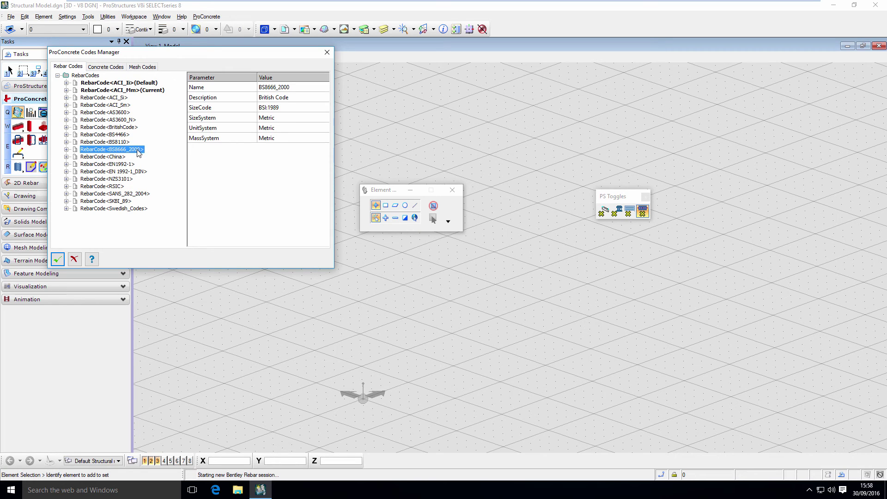
right_click(136, 151)
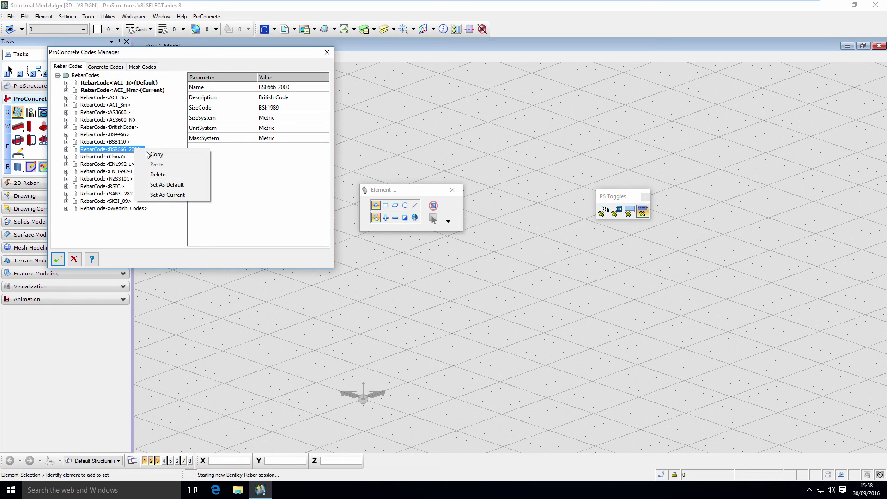
click(167, 195)
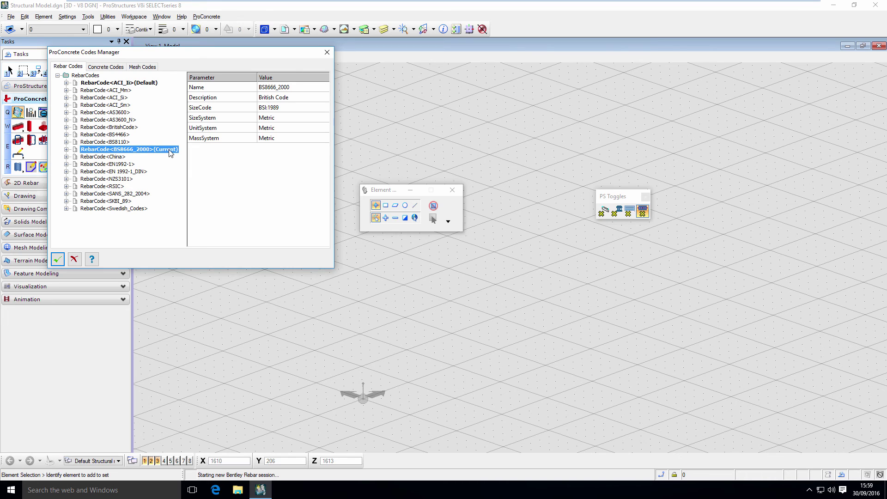
click(58, 260)
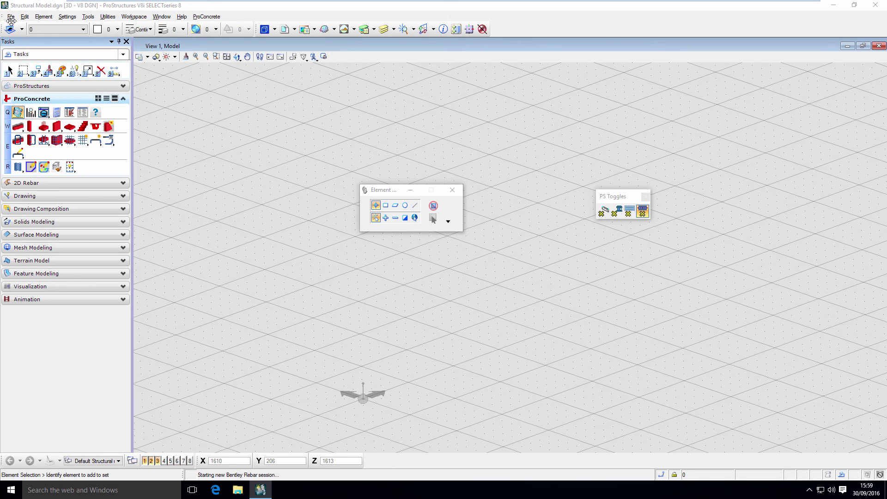
Open the Metric3d seed file from the WorkSpace\ProStructures\Localised\GreatBritain\Seeds folder
click(11, 17)
click(23, 36)
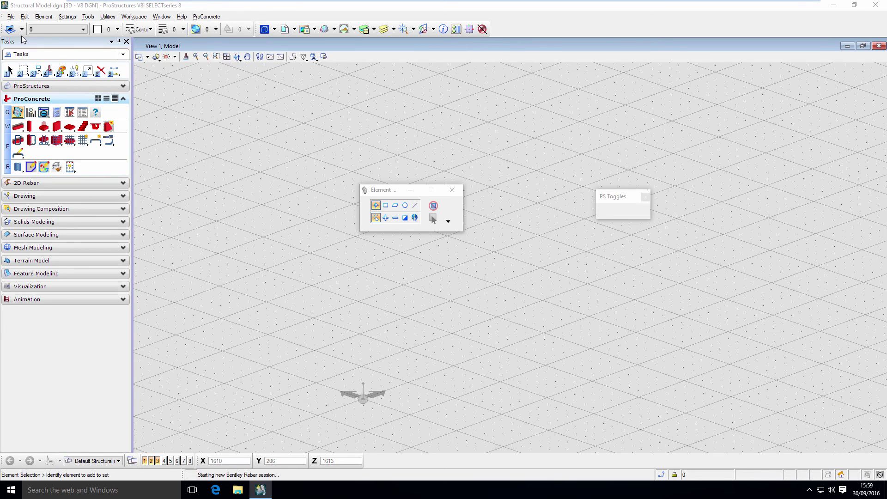
click(346, 93)
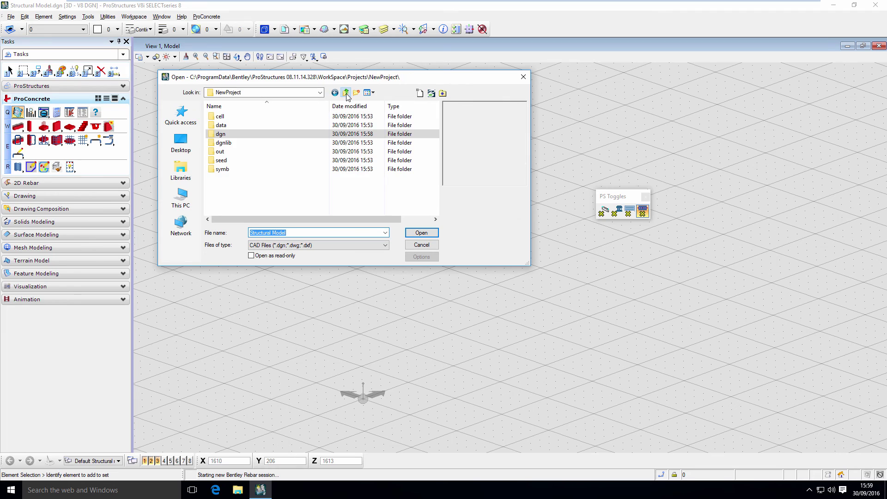
click(345, 93)
click(346, 93)
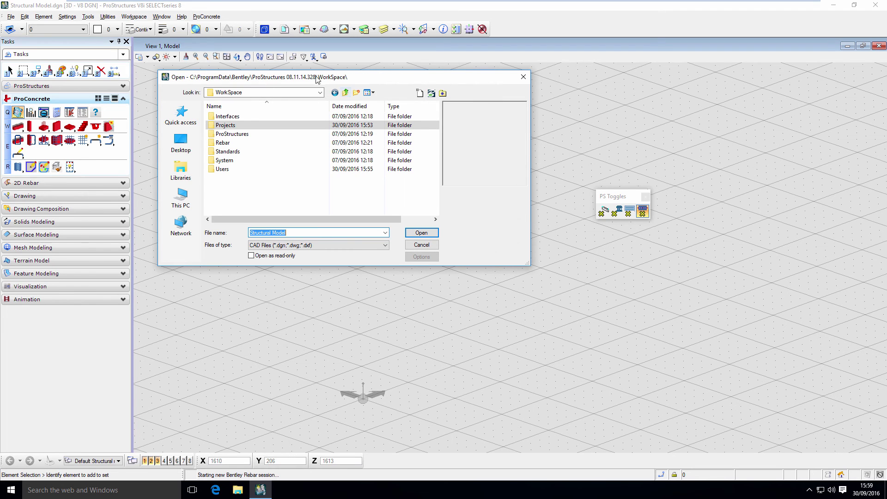
double_click(237, 134)
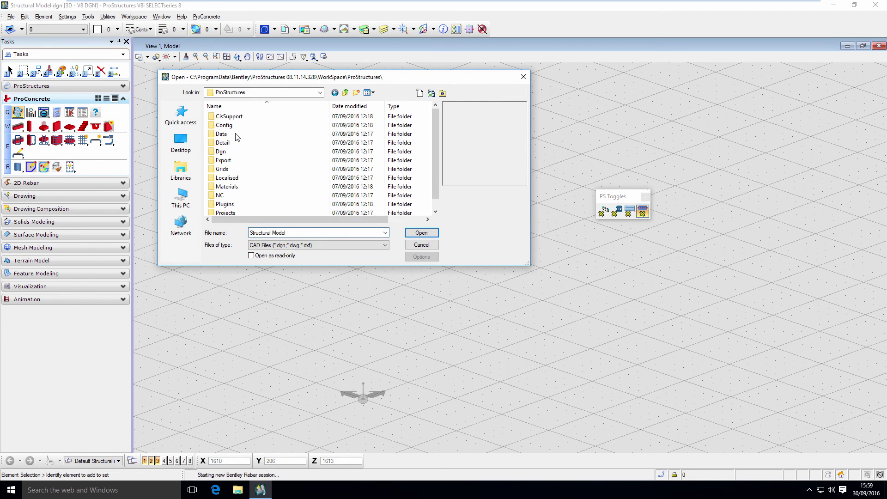
double_click(238, 178)
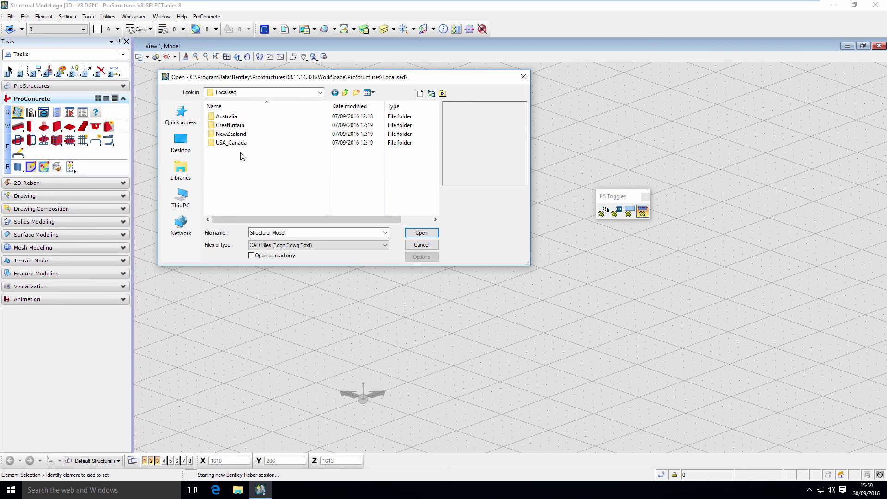
double_click(234, 126)
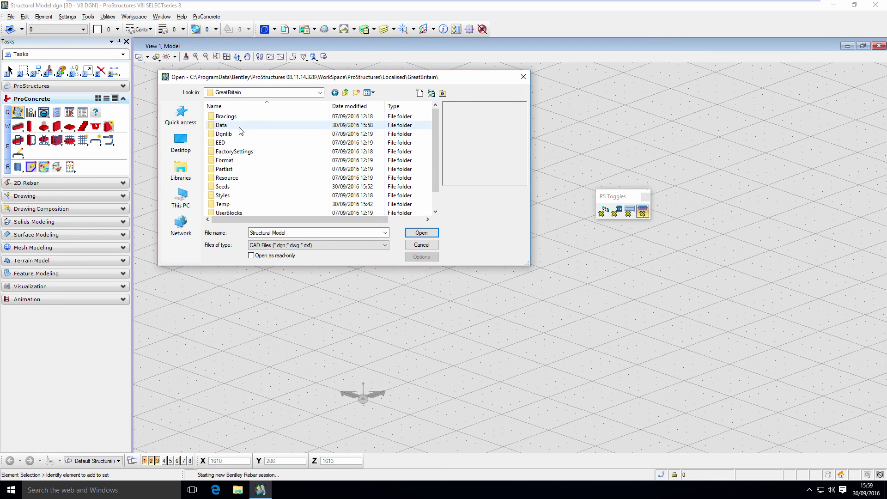
double_click(227, 188)
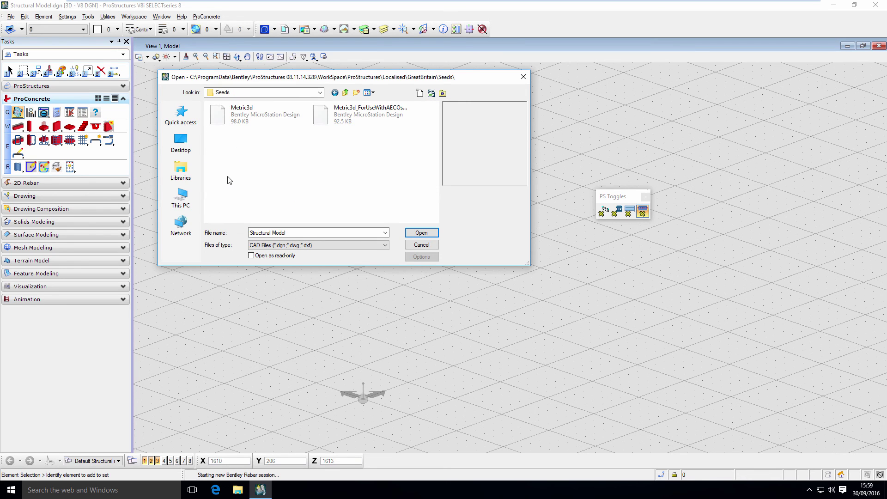
click(257, 115)
click(422, 233)
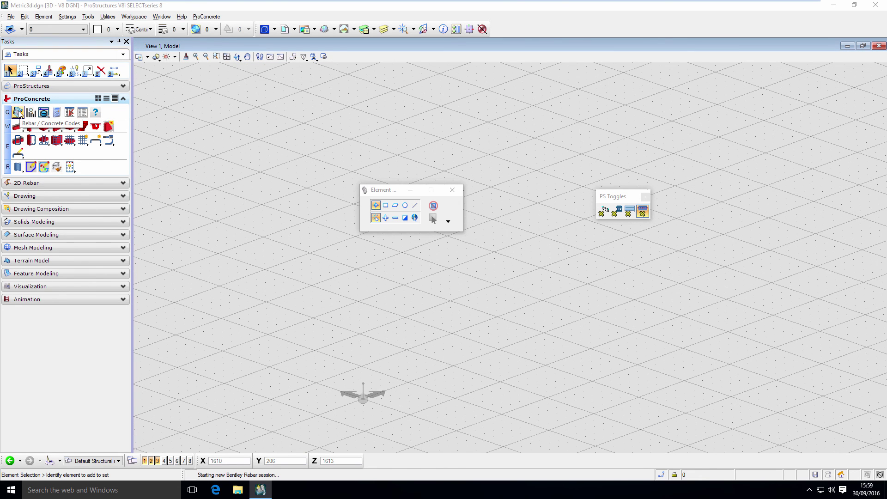
Make BS8666_2000 the current rebar code in the Metric3d seed file and accept the codes manager
click(18, 112)
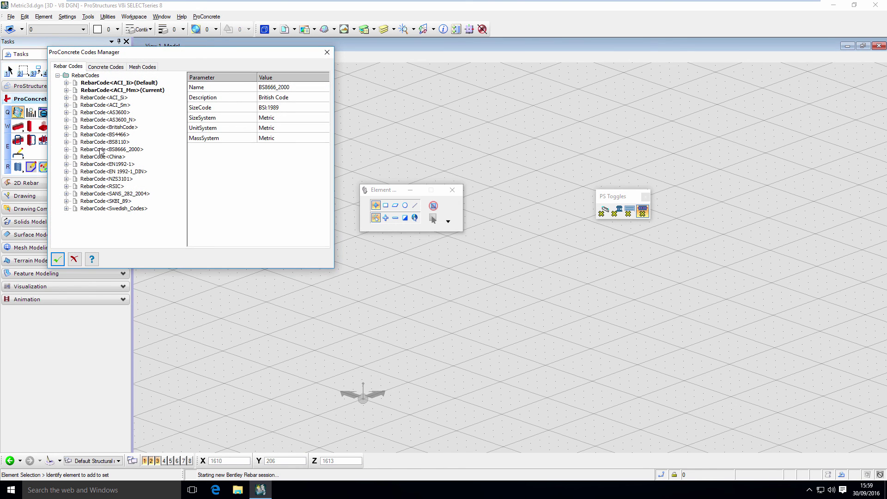
click(101, 151)
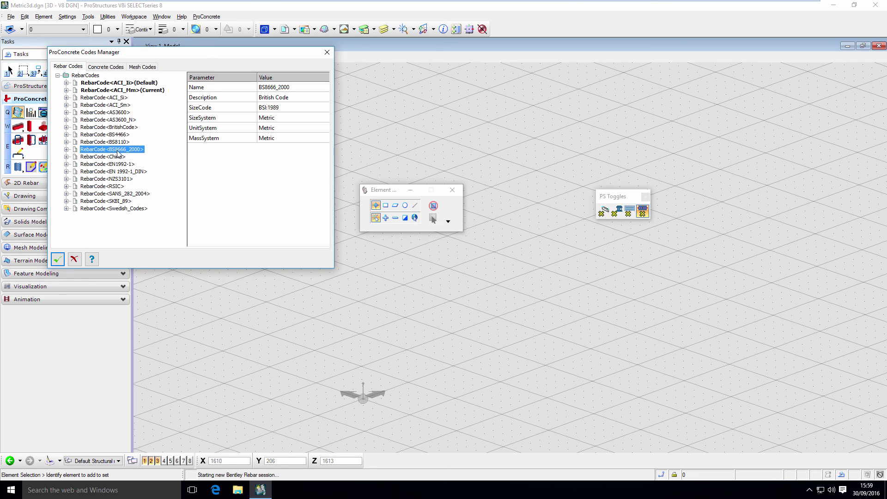
right_click(141, 151)
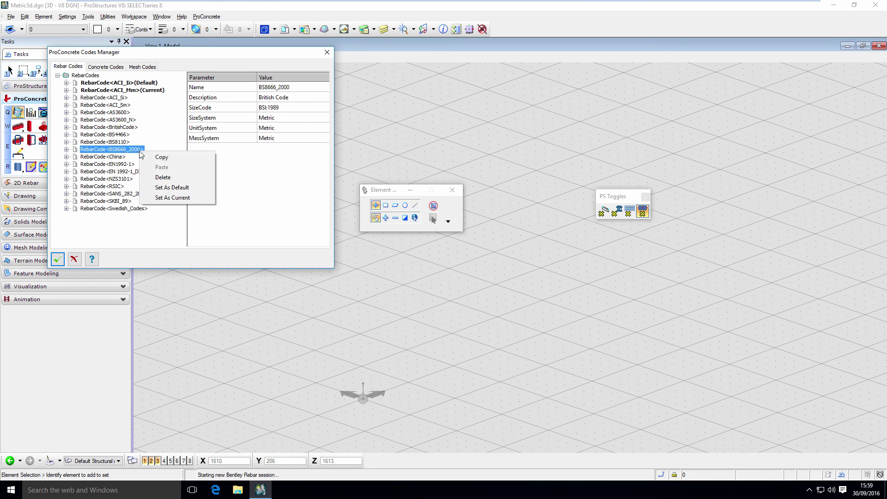
click(181, 198)
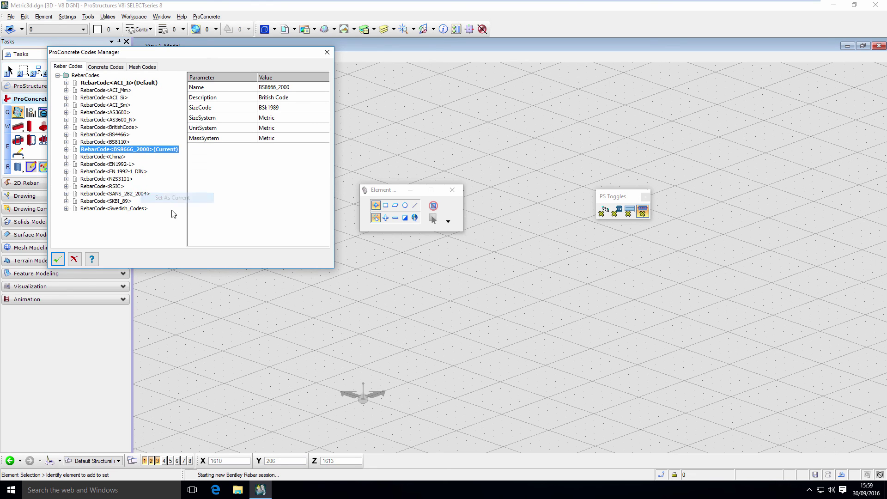
click(63, 260)
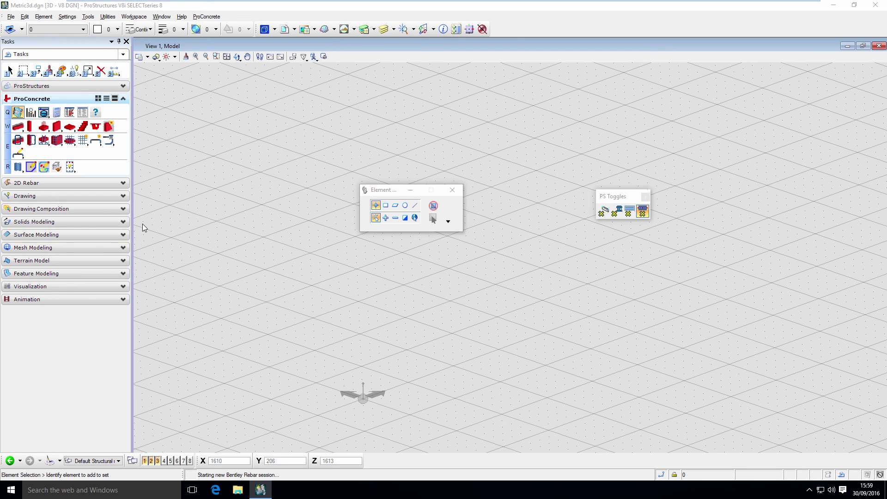
click(11, 16)
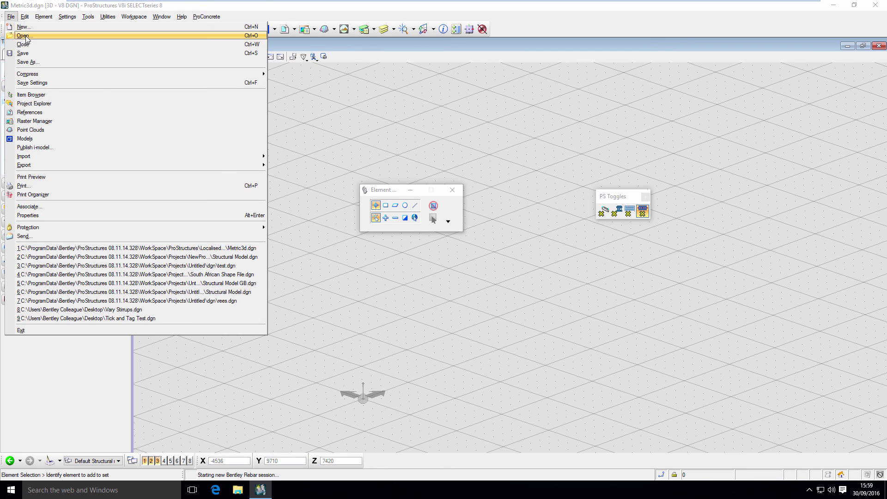
click(484, 126)
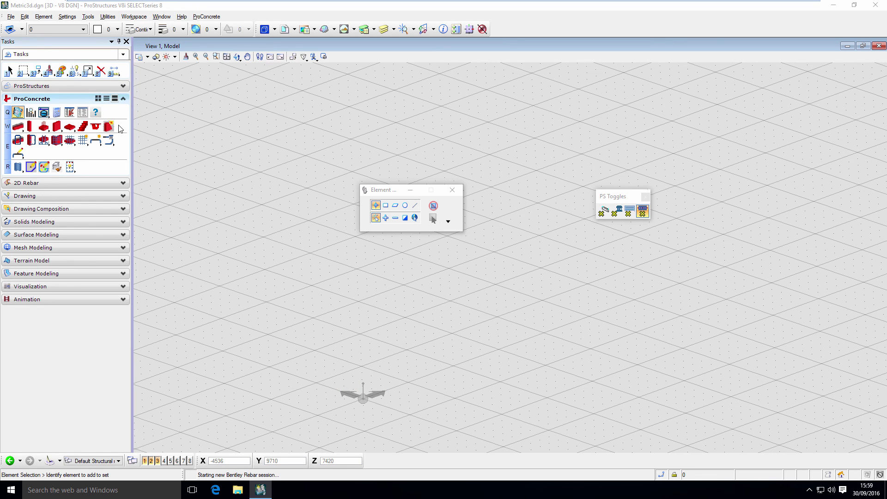